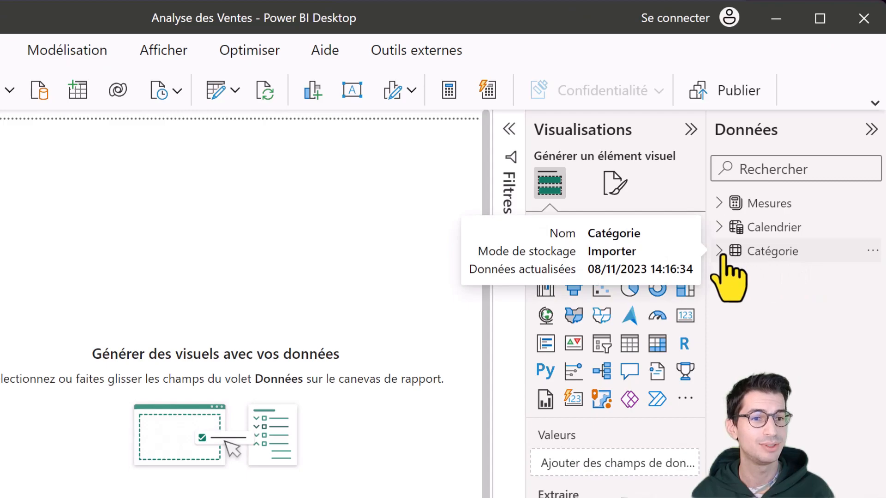
Create a table visual with the Catégorie field and the Quantité measure, sorted by Quantité in descending order.
{"action": "left_click_drag", "start_coordinate": [811, 275], "coordinate": [17, 337]}
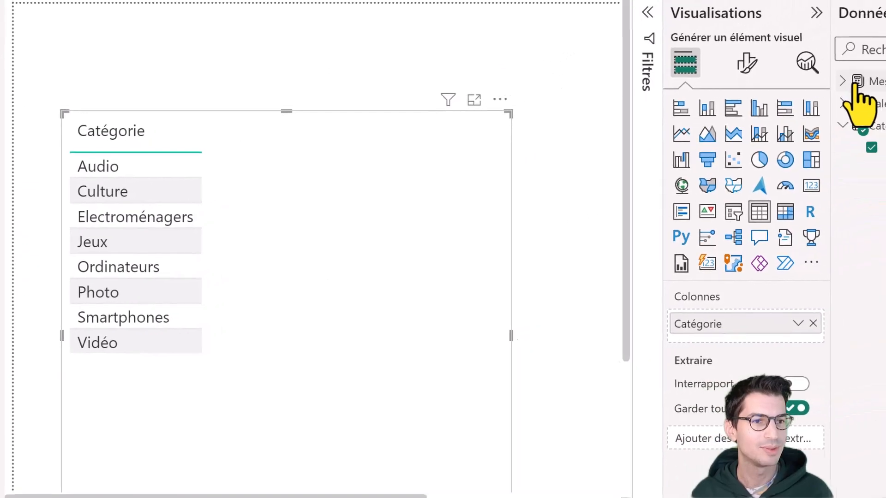
{"action": "left_click", "coordinate": [856, 82]}
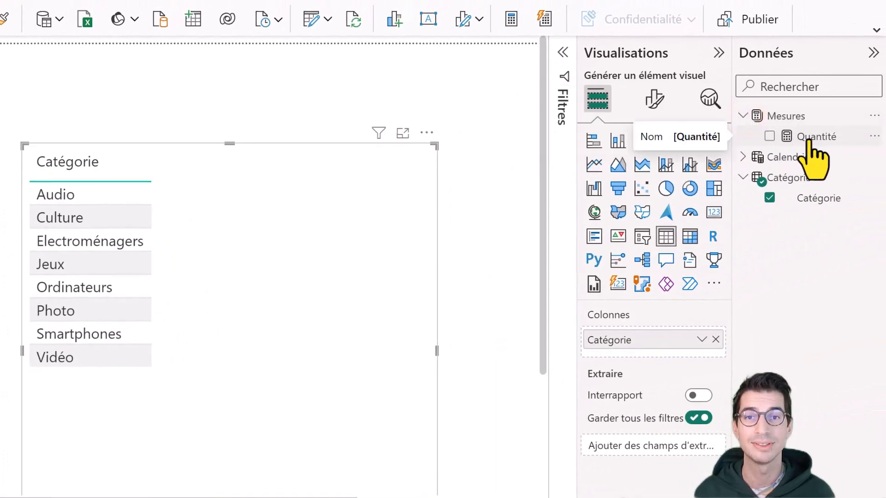
{"action": "left_click_drag", "start_coordinate": [812, 143], "coordinate": [181, 272]}
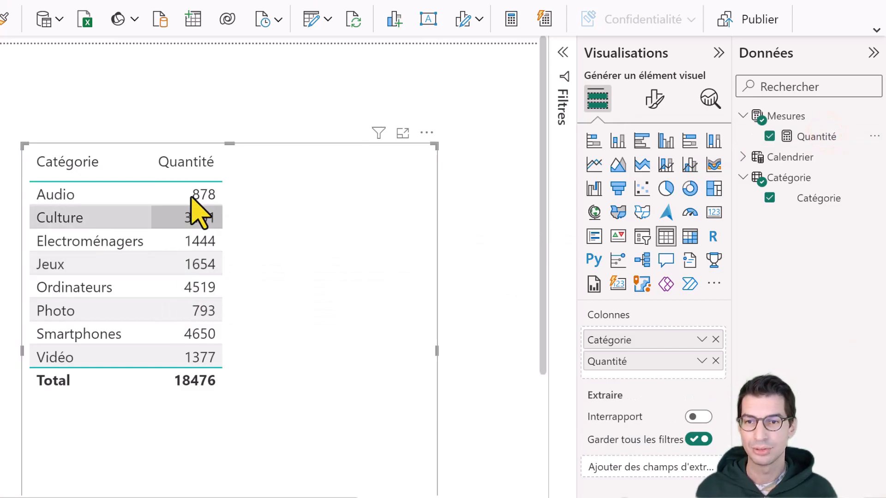
{"action": "left_click", "coordinate": [181, 163]}
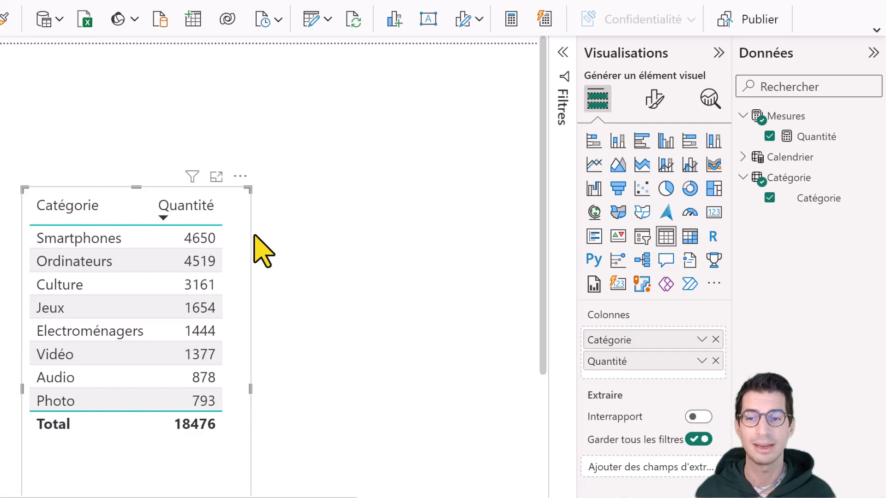
{"action": "scroll", "coordinate": [106, 461], "scroll_direction": "down", "scroll_amount": 1}
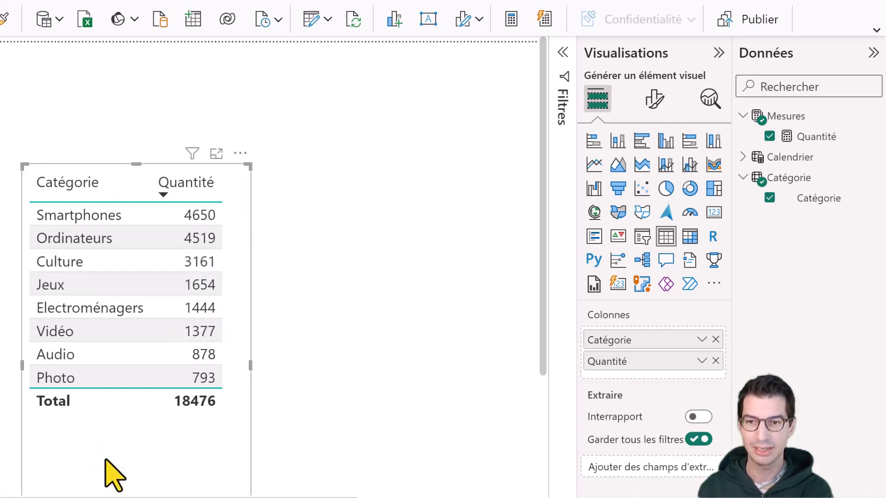
Duplicate the table beside the original, convert the copy to a clustered bar chart and widen it.
{"action": "key", "text": "ctrl+c"}
{"action": "left_click", "coordinate": [376, 336]}
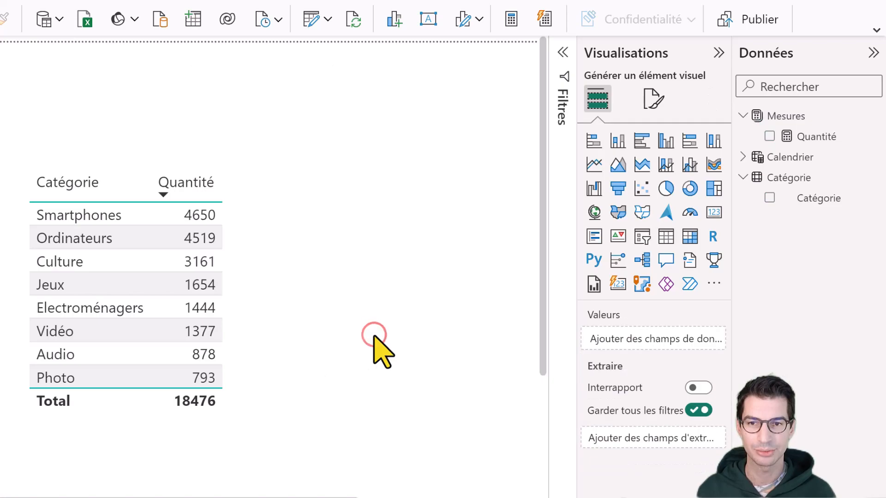
{"action": "key", "text": "ctrl+v"}
{"action": "left_click_drag", "start_coordinate": [97, 450], "coordinate": [372, 435]}
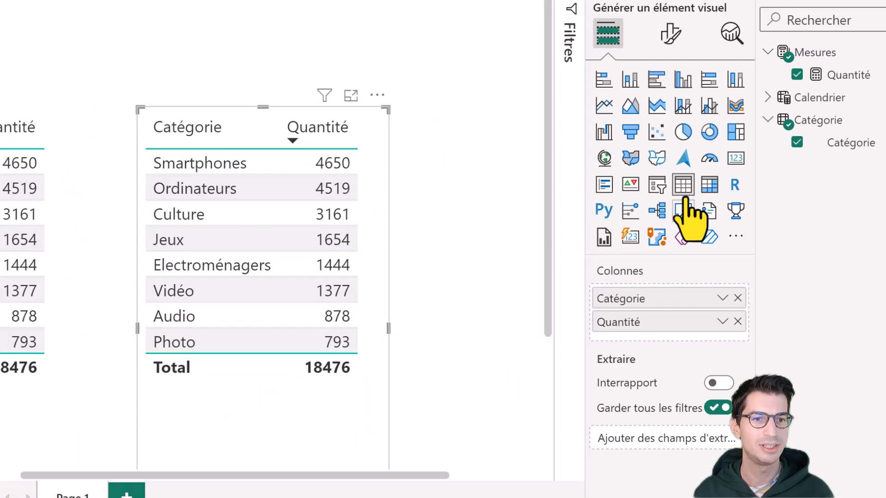
{"action": "left_click", "coordinate": [658, 75]}
{"action": "left_click_drag", "start_coordinate": [388, 325], "coordinate": [425, 346]}
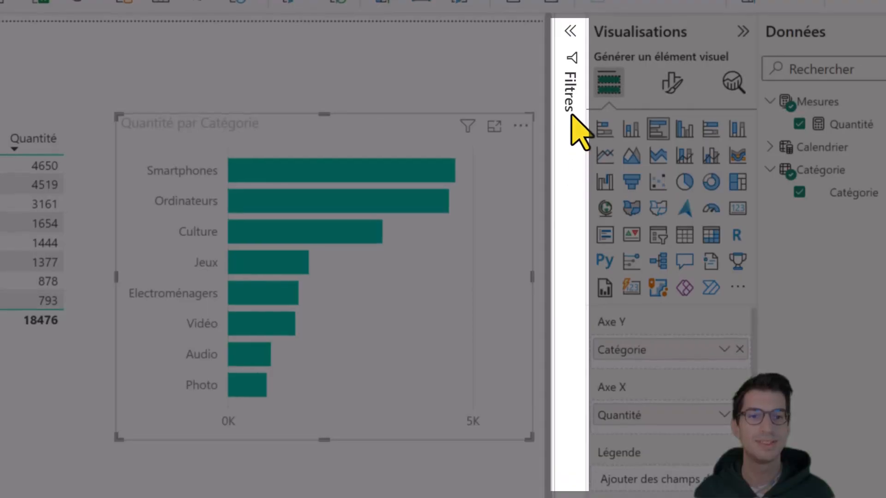
Filter the bar chart's Catégorie field with N premiers, showing Haut 3 by Quantité, and apply the filter.
{"action": "left_click", "coordinate": [571, 104]}
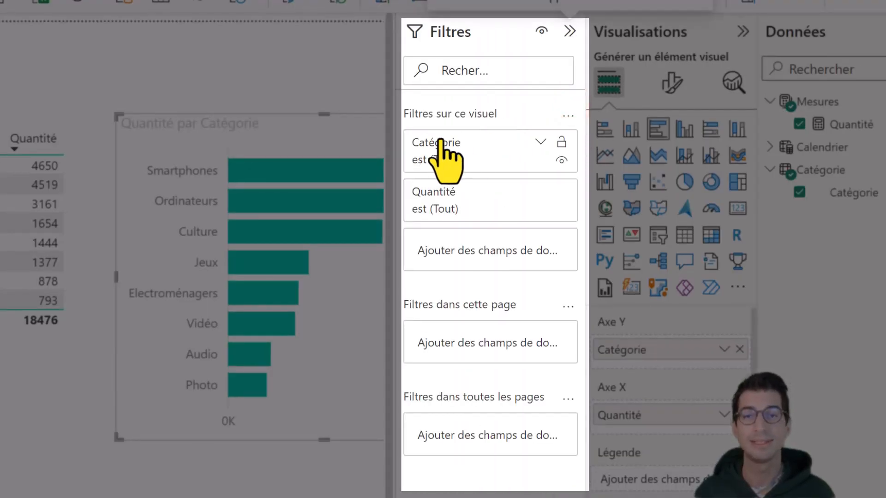
{"action": "left_click", "coordinate": [460, 144]}
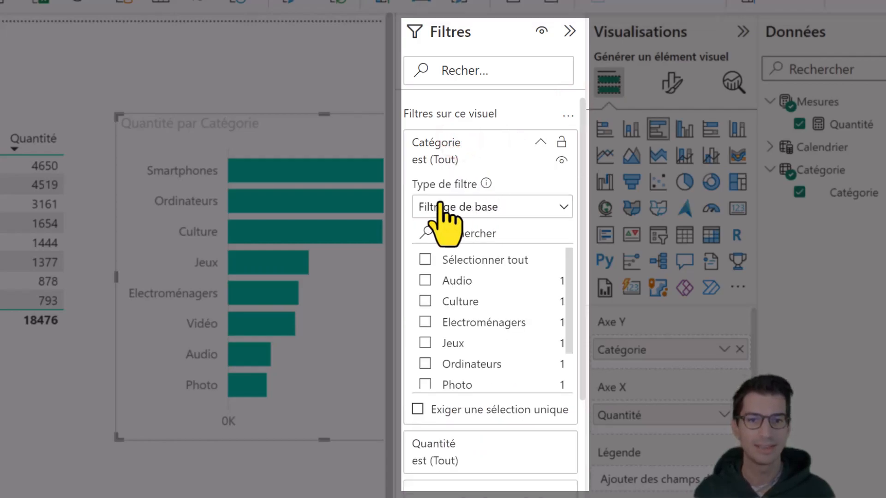
{"action": "left_click", "coordinate": [470, 210]}
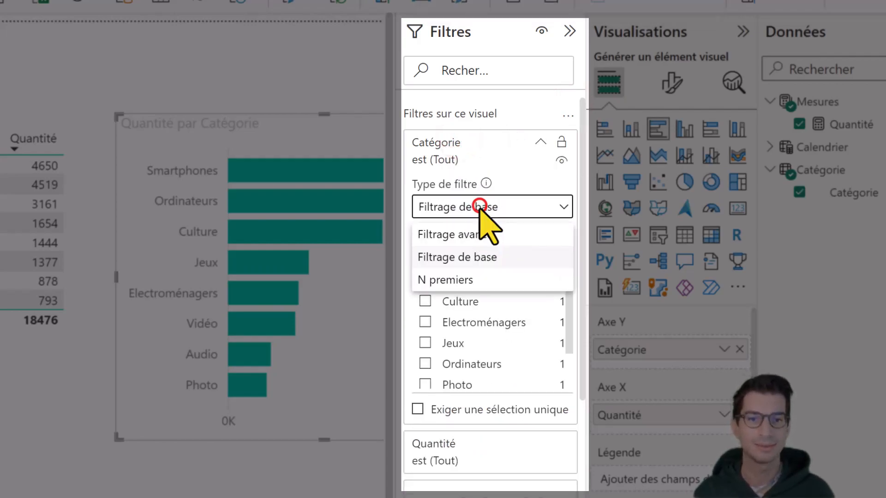
{"action": "left_click", "coordinate": [470, 281]}
{"action": "left_click", "coordinate": [512, 254]}
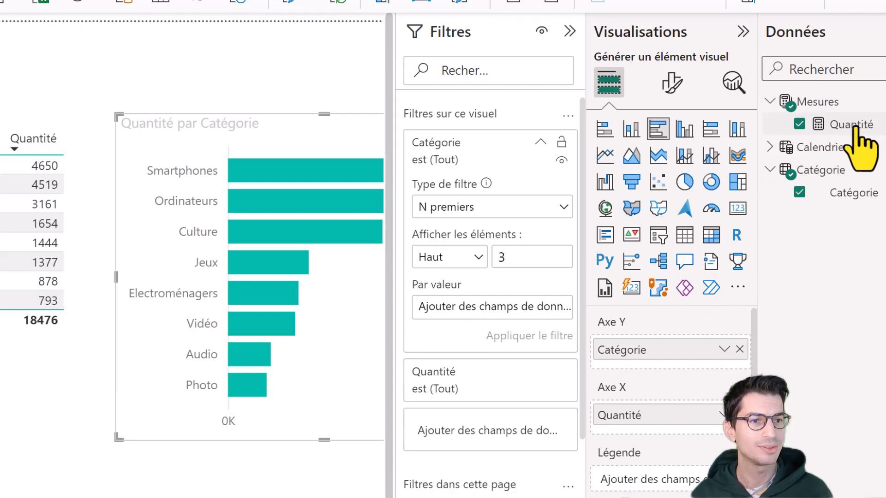
{"action": "left_click_drag", "start_coordinate": [862, 125], "coordinate": [440, 306]}
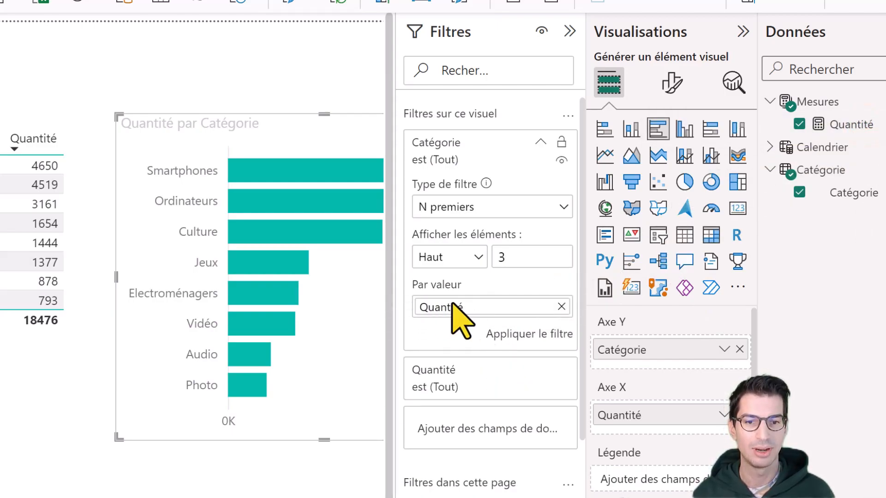
{"action": "left_click", "coordinate": [520, 333]}
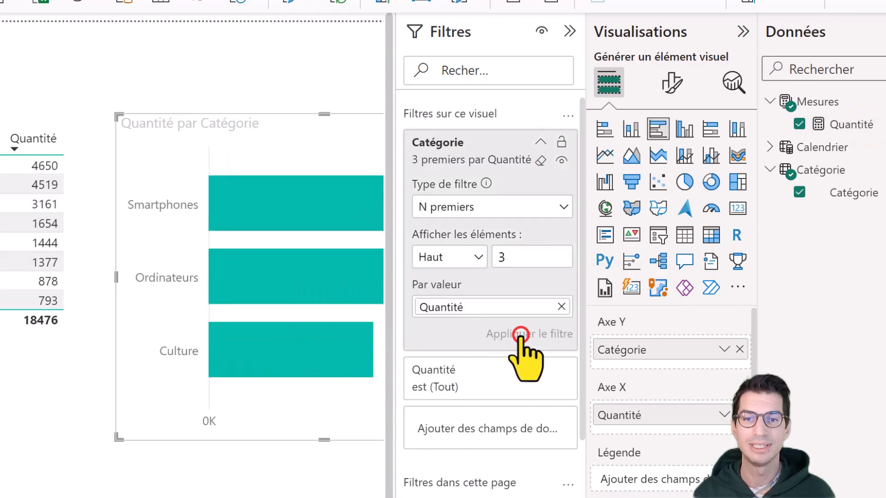
Create a new measure in the Mesures table and name it Rang Catégorie.
{"action": "left_click", "coordinate": [207, 462]}
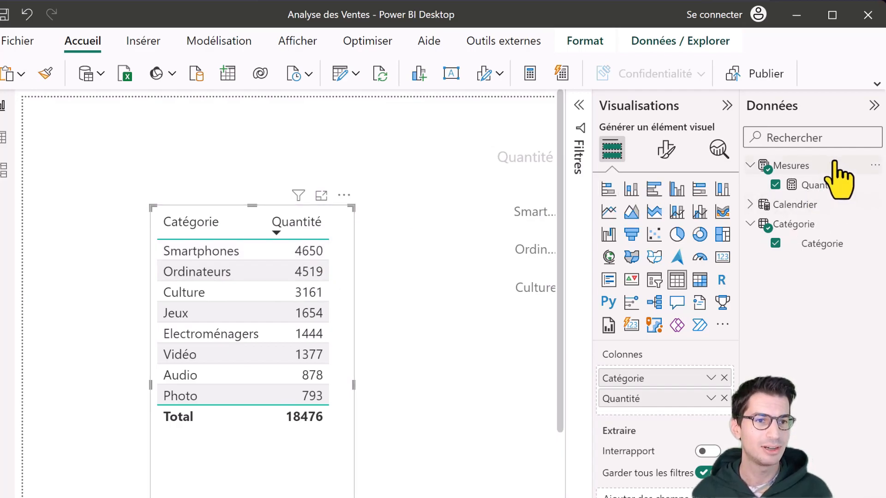
{"action": "left_click", "coordinate": [813, 165]}
{"action": "mouse_move", "coordinate": [813, 166]}
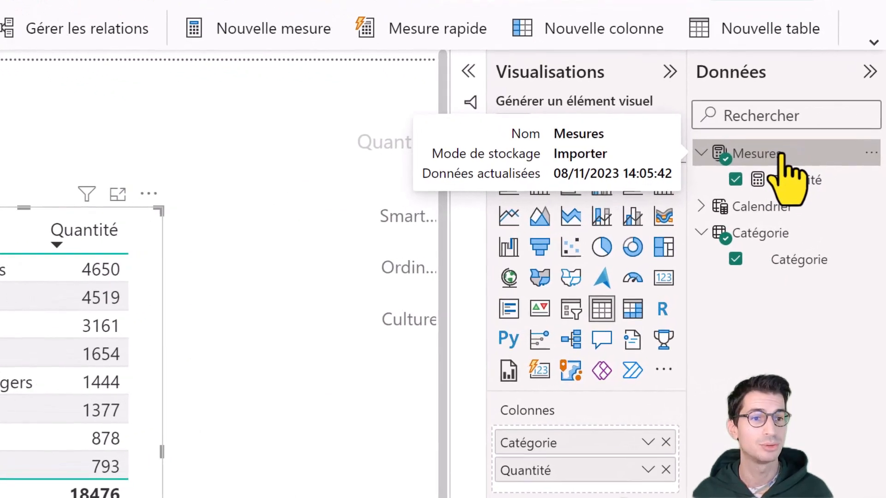
{"action": "right_click", "coordinate": [780, 155]}
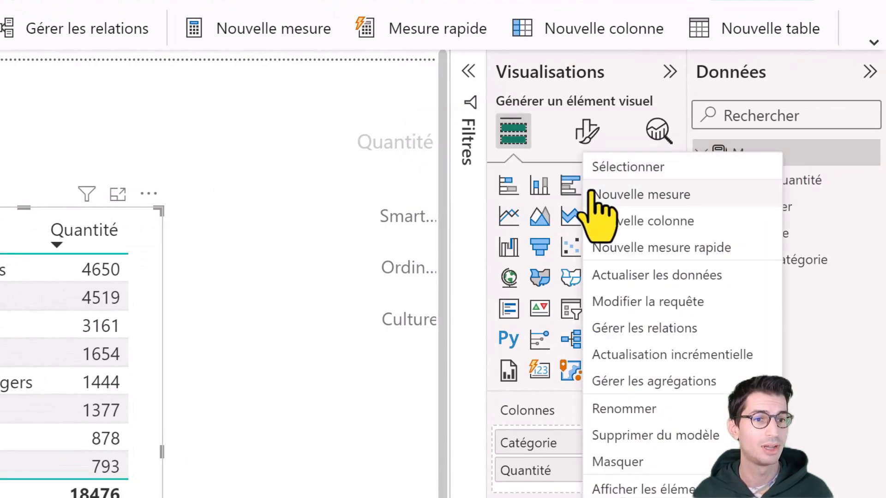
{"action": "key", "text": "Escape"}
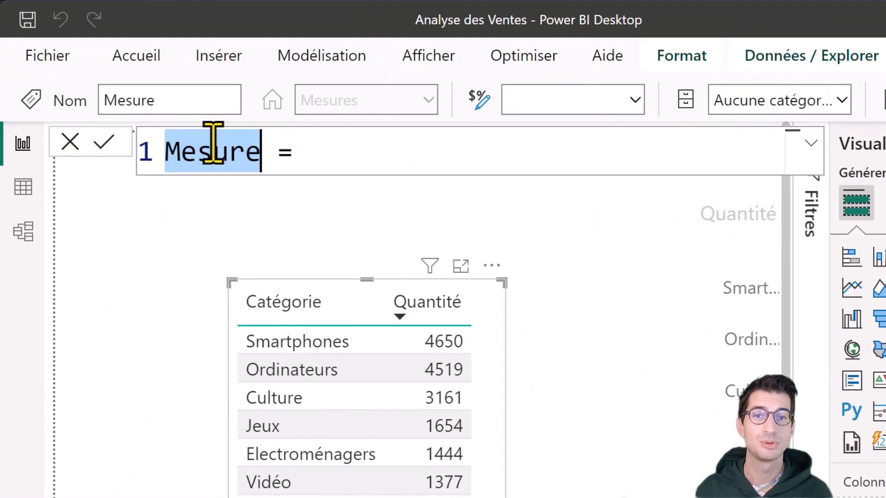
{"action": "type", "text": "Rang Catégori"}
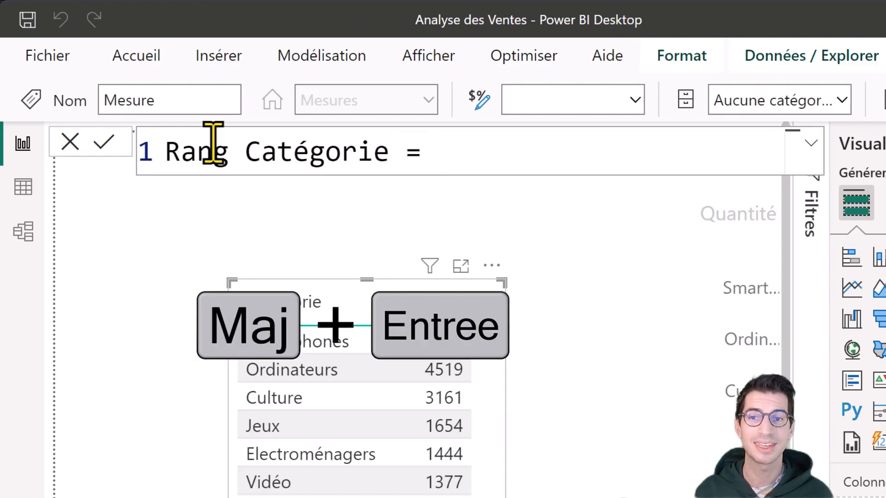
Start the measure's formula with RANKX, using ALL('Catégorie'[Catégorie]) as its table argument.
{"action": "key", "text": "shift+Return"}
{"action": "type", "text": "RANKX("}
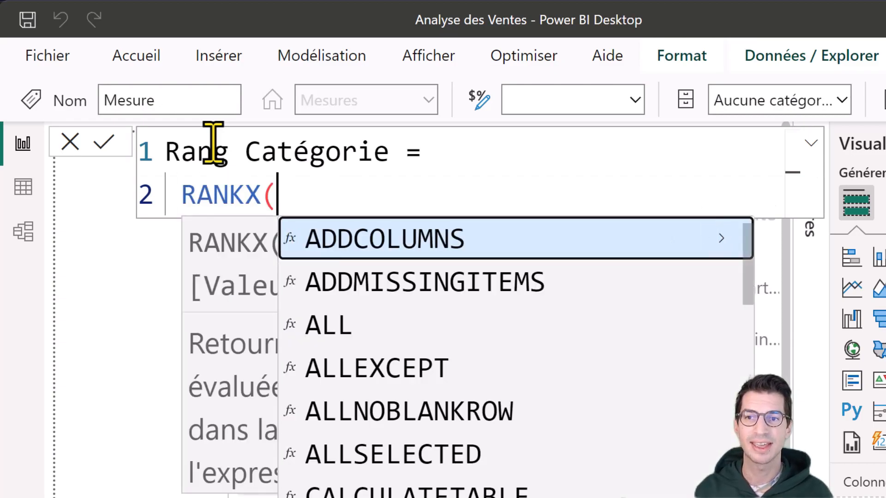
{"action": "key", "text": "shift+Return"}
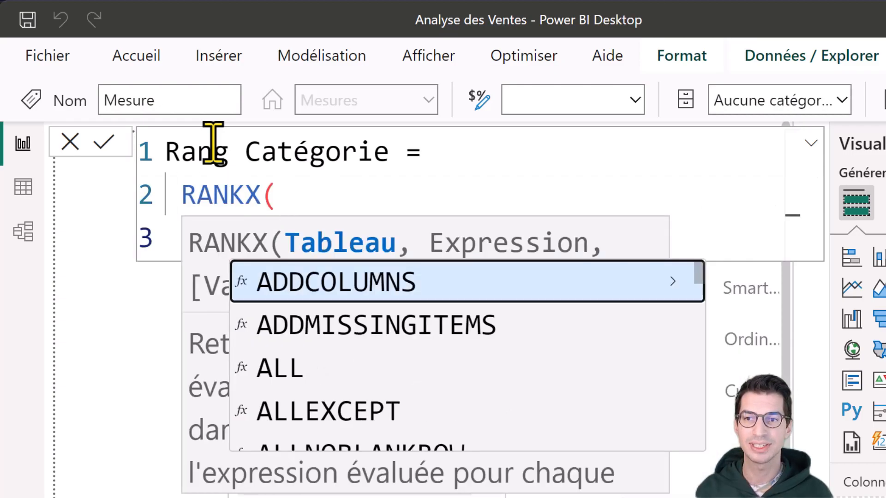
{"action": "type", "text": "ALL(cat"}
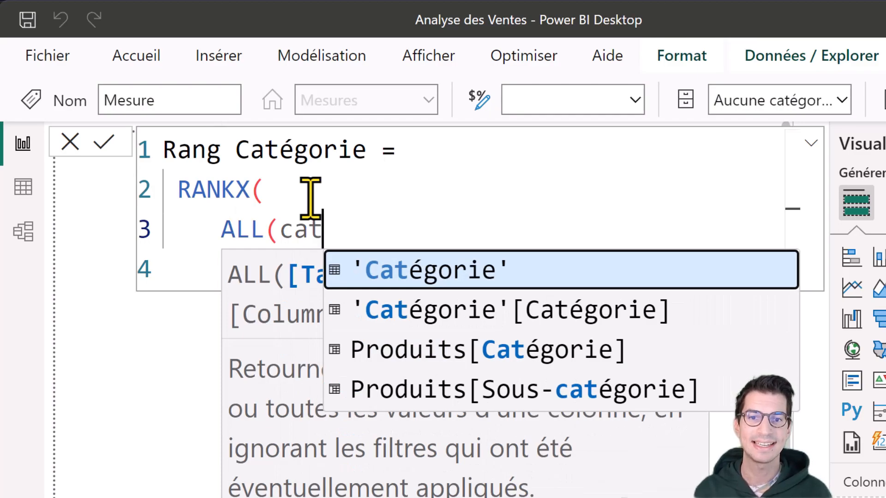
{"action": "key", "text": "Down"}
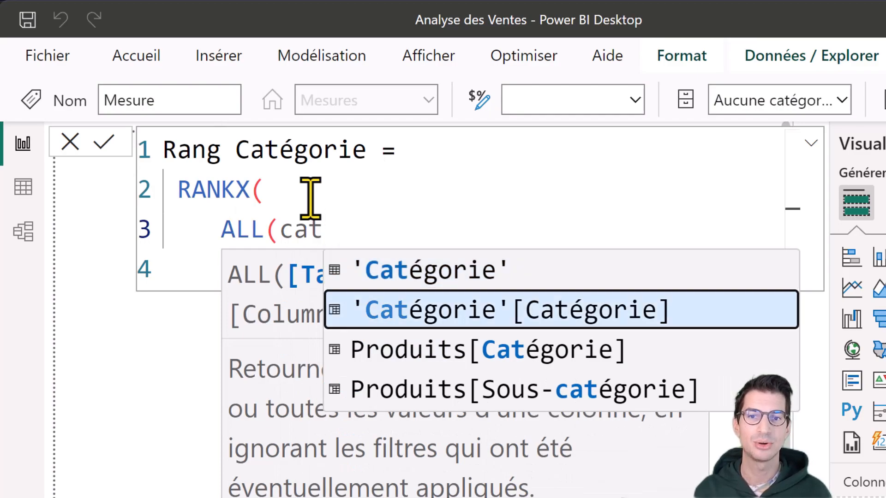
{"action": "key", "text": "Tab"}
{"action": "type", "text": "),"}
Add [Quantité] as the RANKX expression, close the formula and commit the measure.
{"action": "key", "text": "shift+Return"}
{"action": "type", "text": "quant"}
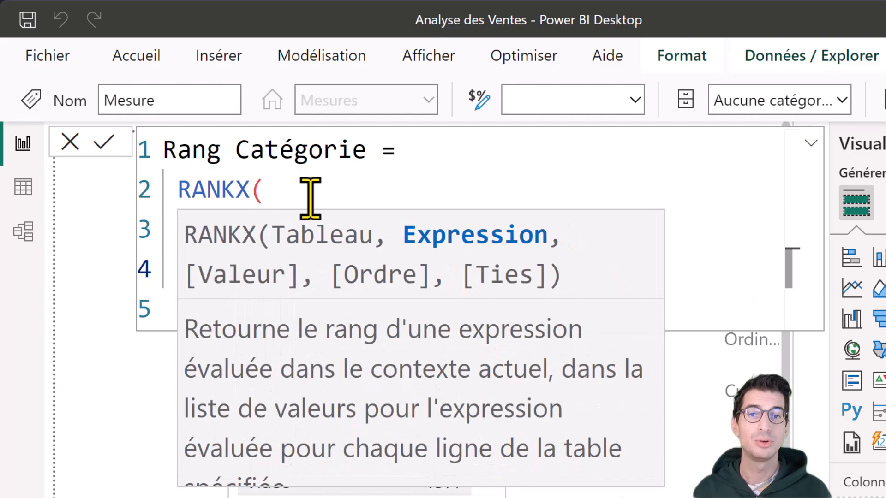
{"action": "type", "text": ")"}
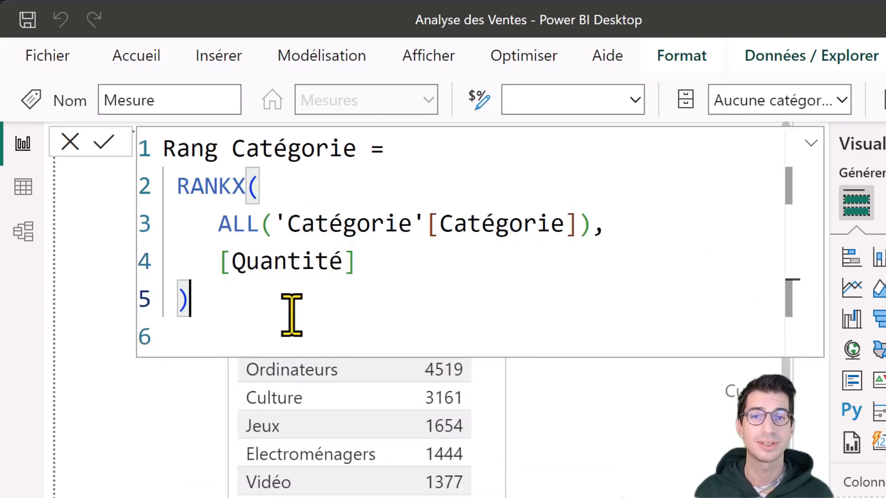
{"action": "double_click", "coordinate": [232, 237]}
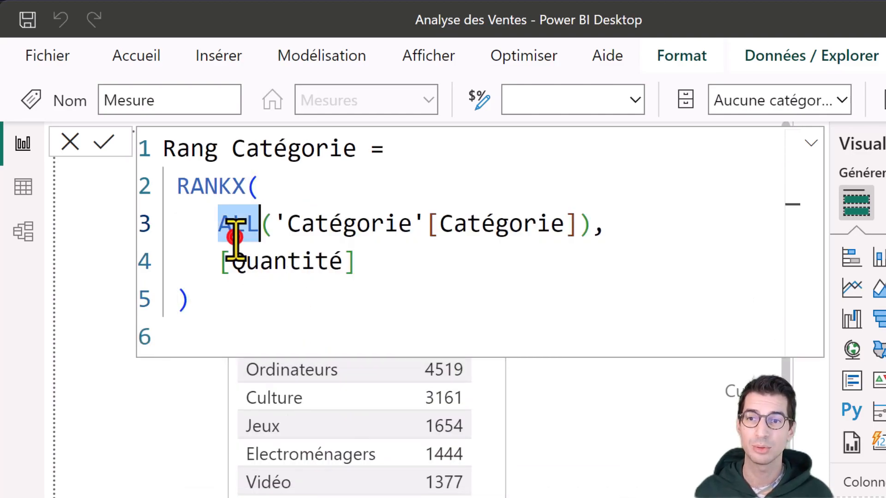
{"action": "left_click_drag", "start_coordinate": [218, 261], "coordinate": [376, 266]}
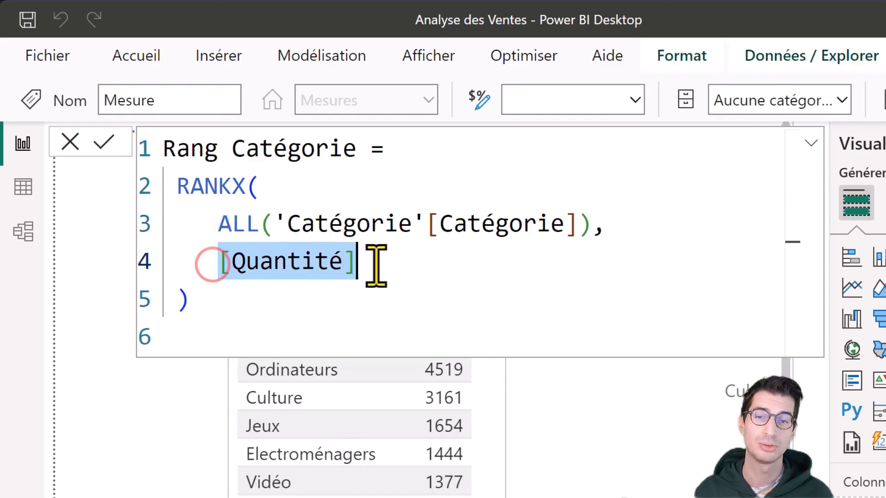
{"action": "left_click", "coordinate": [356, 303]}
{"action": "key", "text": "Return"}
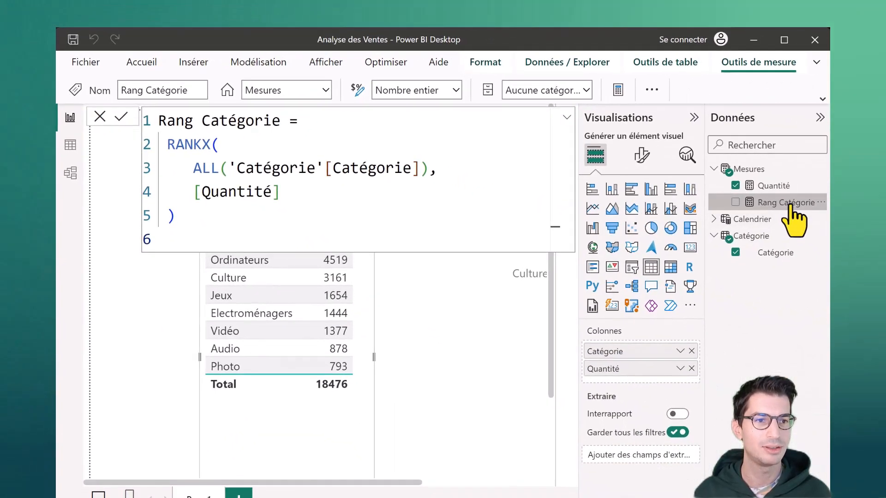
Add the Rang Catégorie measure to the category table visual and widen the visual to fit it.
{"action": "left_click", "coordinate": [736, 202]}
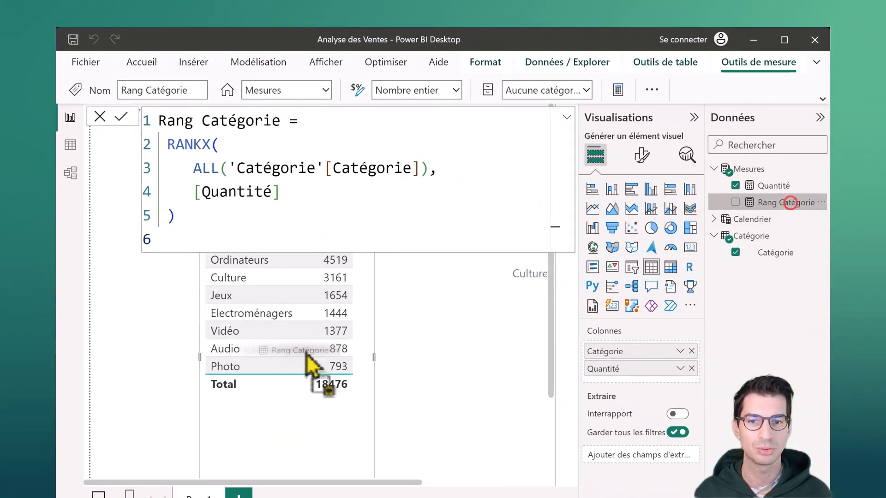
{"action": "left_click_drag", "start_coordinate": [373, 355], "coordinate": [449, 357]}
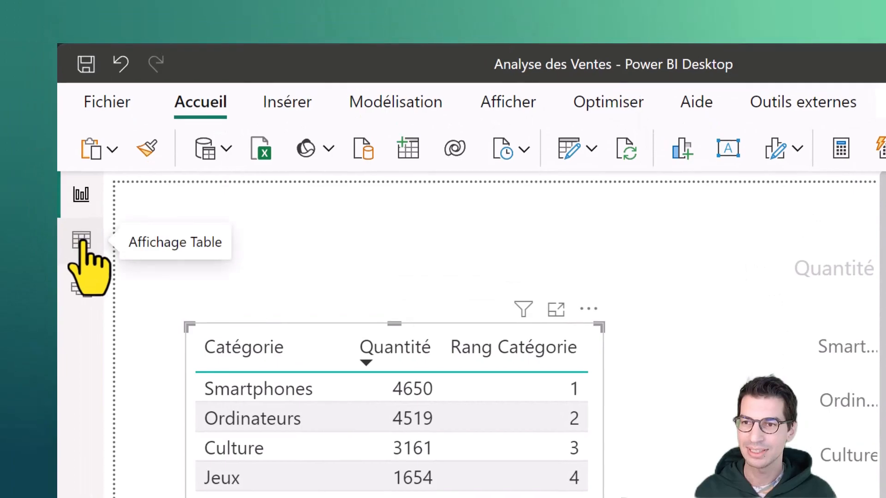
Open the Catégorie table in the table view and add a new calculated column to it.
{"action": "left_click", "coordinate": [80, 244]}
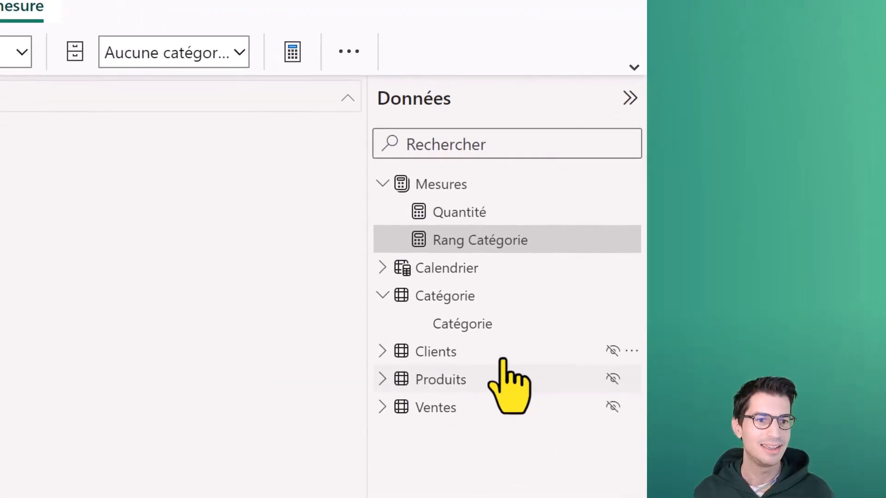
{"action": "left_click", "coordinate": [382, 296]}
{"action": "left_click", "coordinate": [450, 296]}
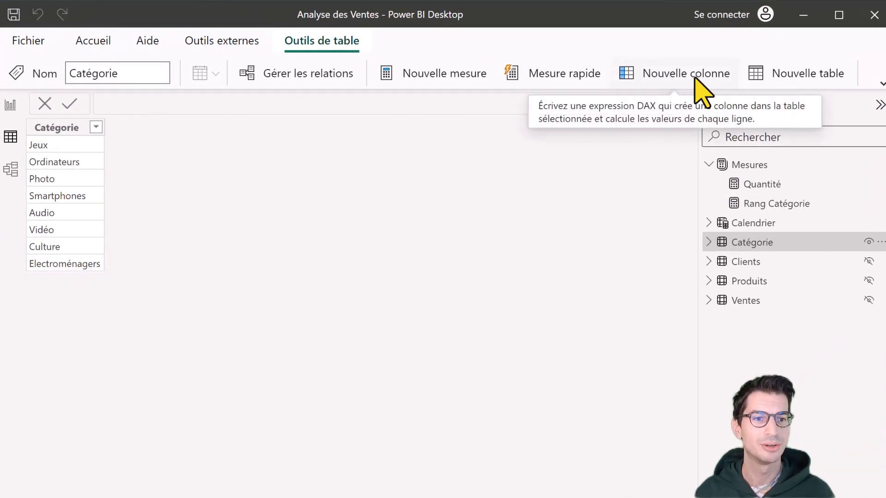
{"action": "right_click", "coordinate": [757, 241]}
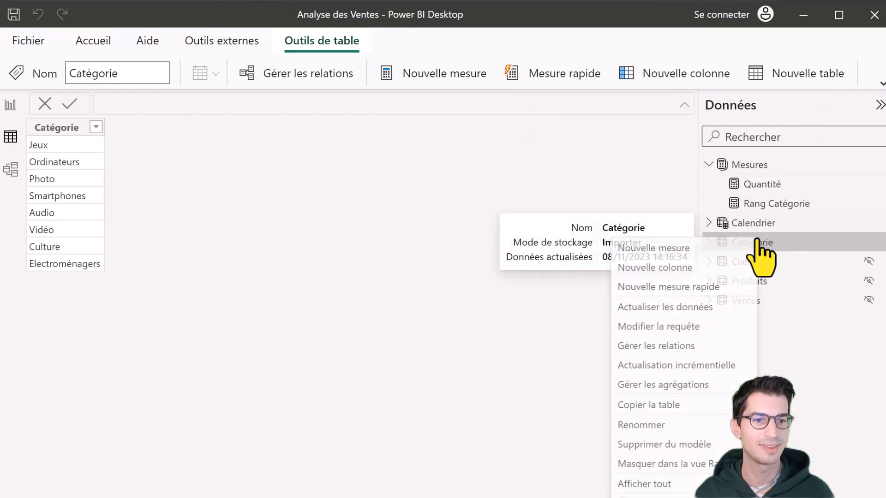
{"action": "left_click", "coordinate": [661, 269]}
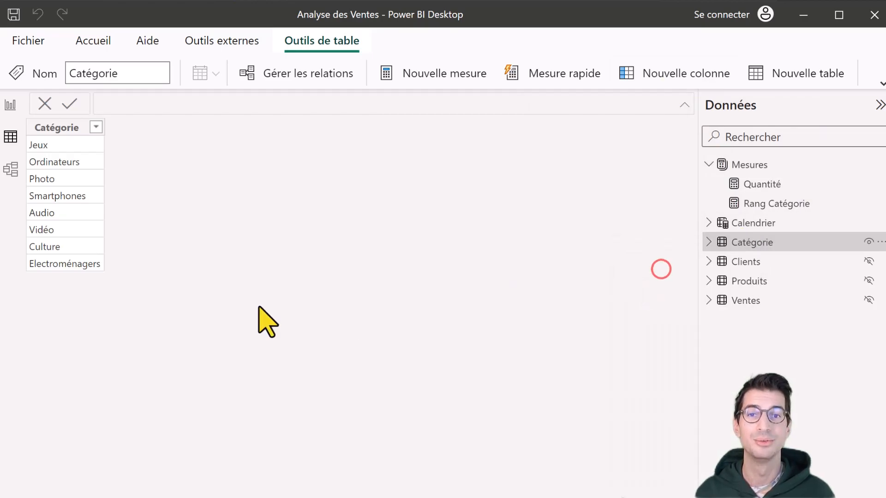
Name the new calculated column Catégorie (rang) at the start of its formula.
{"action": "type", "text": "Care"}
{"action": "left_click", "coordinate": [170, 115]}
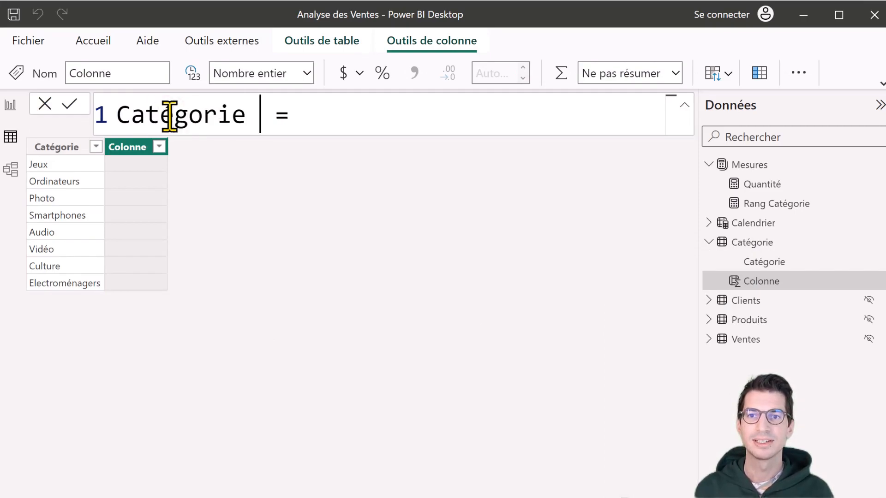
{"action": "type", "text": ")"}
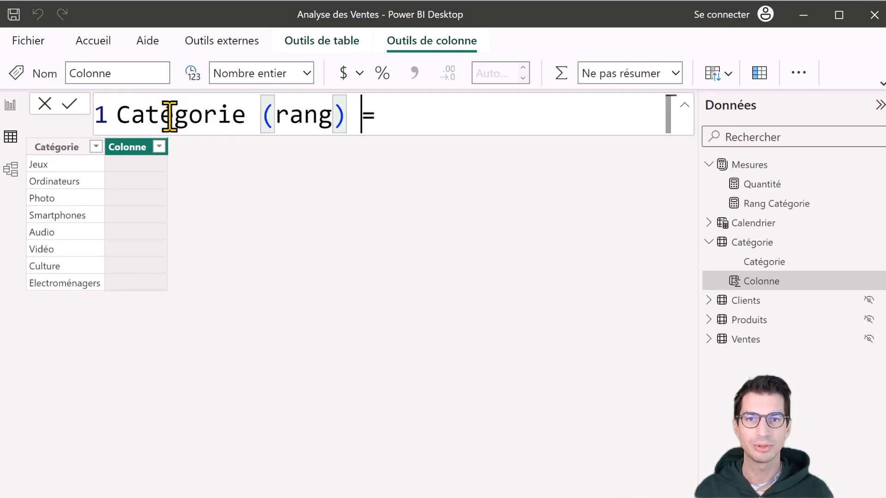
{"action": "key", "text": "End"}
Start the column formula on a new line with IF, using [Rang Catégorie] <=3 as the logical test.
{"action": "key", "text": "shift+Return"}
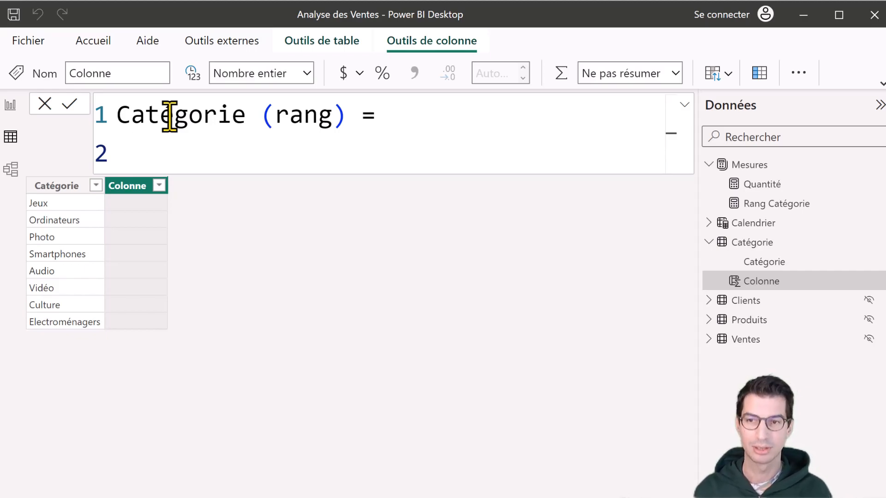
{"action": "type", "text": "IF("}
{"action": "key", "text": "shift+Return"}
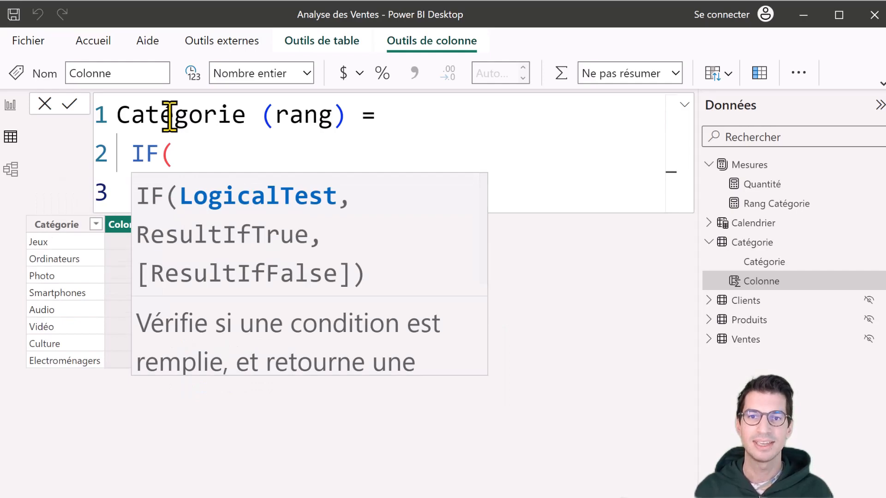
{"action": "type", "text": "rang"}
{"action": "key", "text": "Tab"}
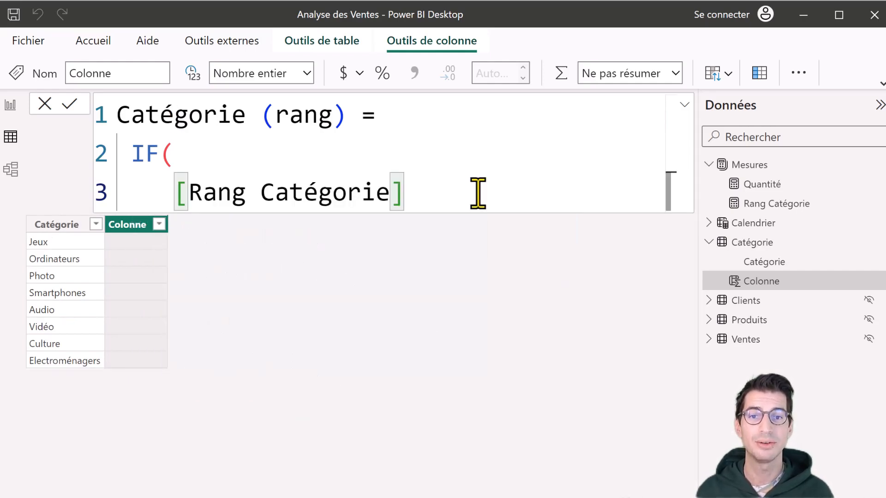
{"action": "type", "text": "<"}
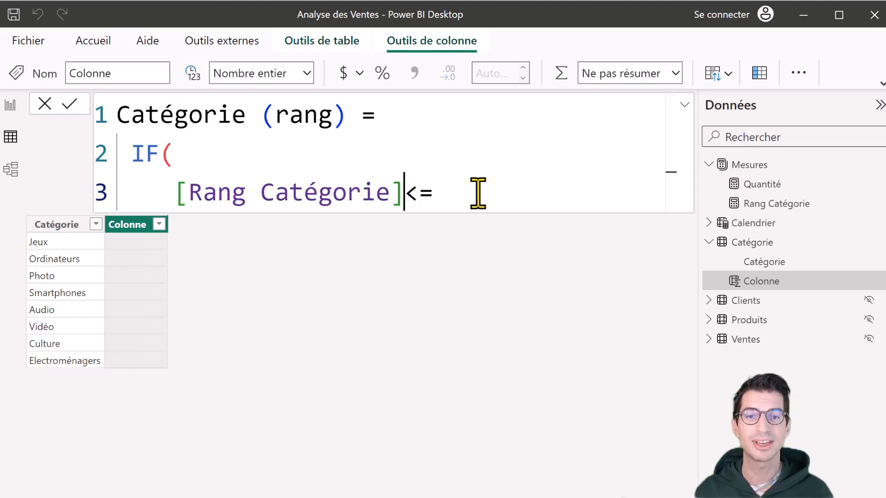
{"action": "type", "text": "=3"}
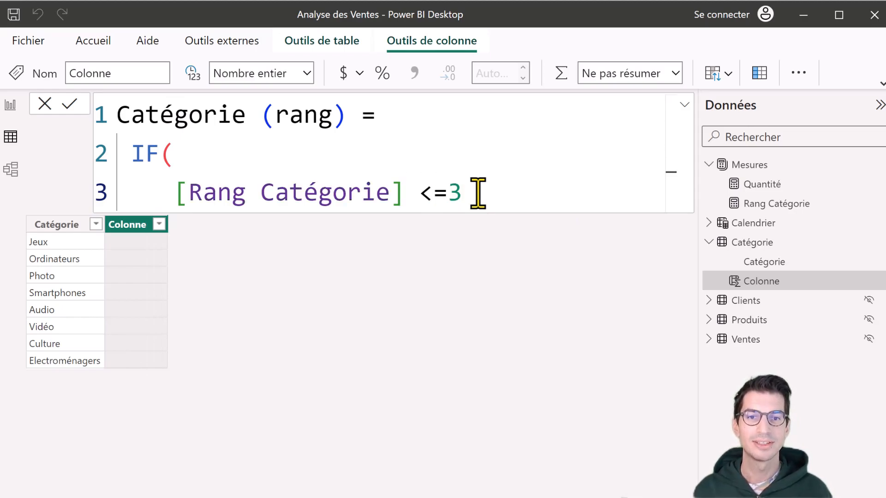
{"action": "type", "text": ","}
{"action": "key", "text": "shift+Return"}
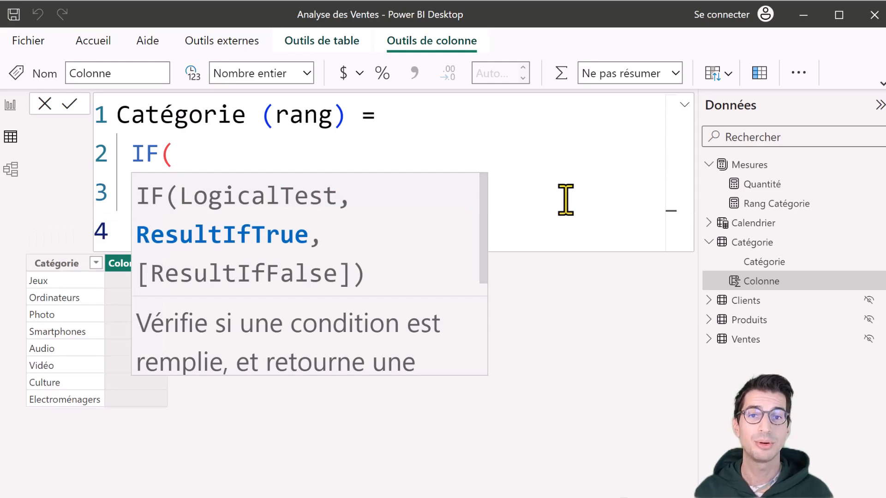
Add 'Catégorie'[Catégorie] on its own line as the value the IF returns when the test is true.
{"action": "type", "text": "cat"}
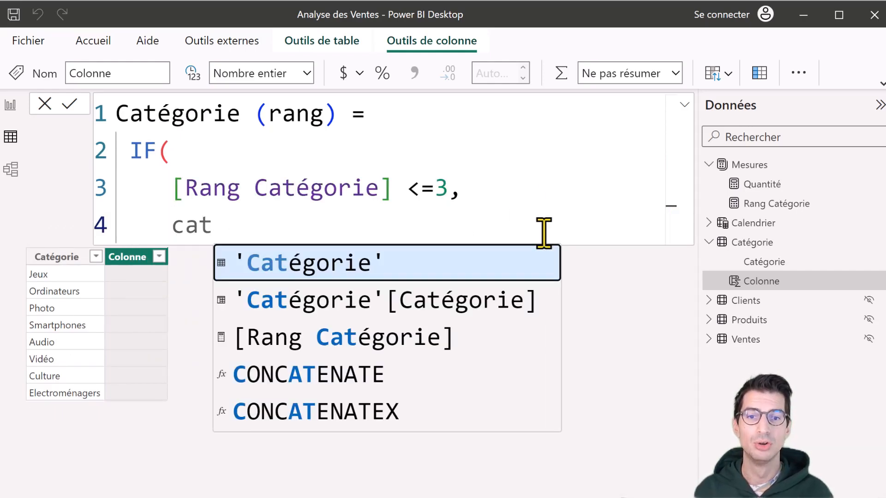
{"action": "key", "text": "Down"}
{"action": "key", "text": "Tab"}
{"action": "type", "text": ","}
{"action": "key", "text": "shift+Return"}
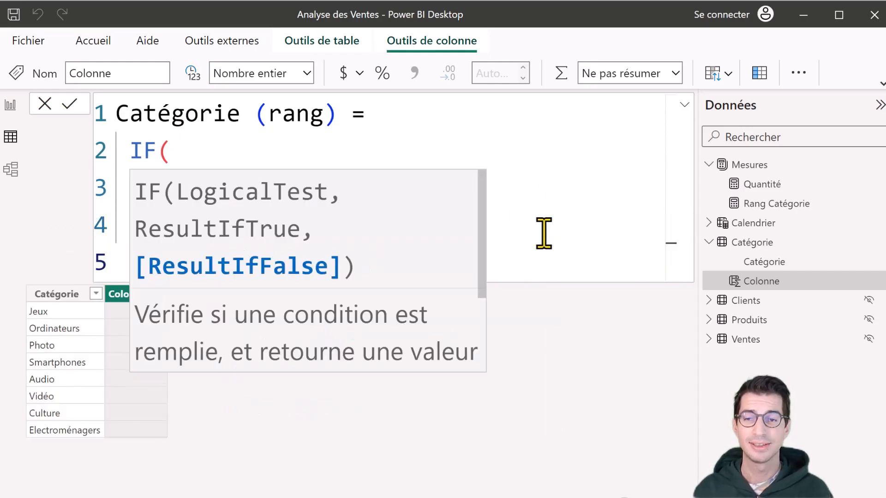
Add "Autres" as the value returned when the test is false, close the IF and commit the column.
{"action": "type", "text": "\""}
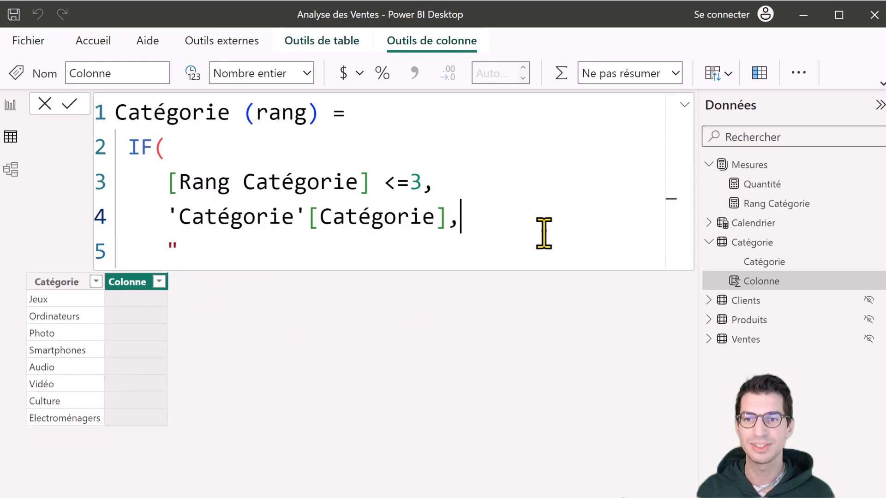
{"action": "type", "text": "Autres\""}
{"action": "key", "text": "shift+Return"}
{"action": "type", "text": ")"}
{"action": "key", "text": "Return"}
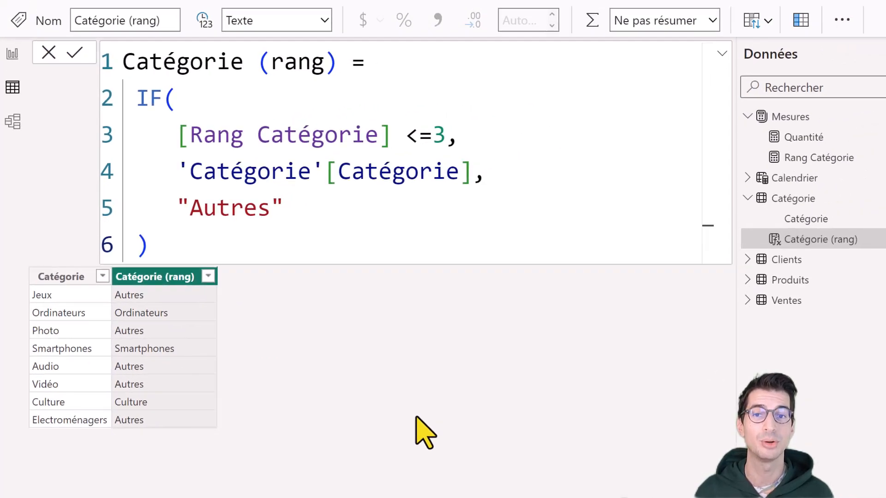
On the report page, create a clustered bar chart of Quantité by Catégorie (rang) below the existing bar chart.
{"action": "left_click", "coordinate": [8, 64]}
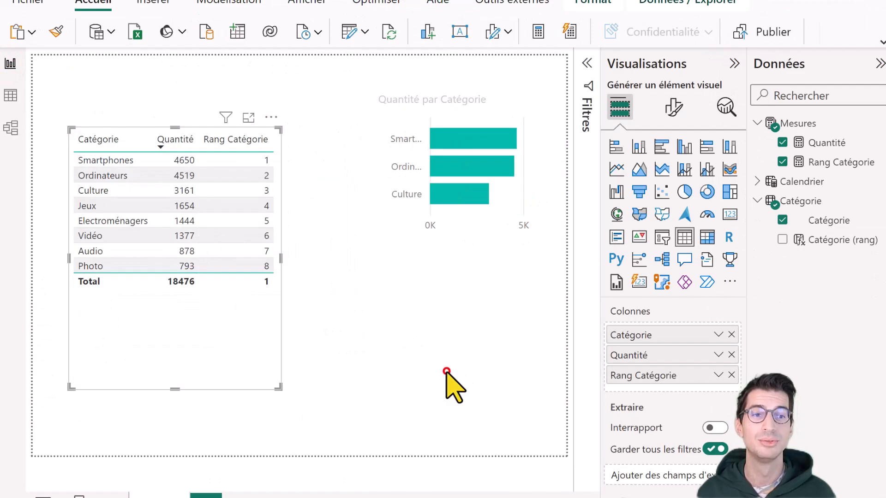
{"action": "left_click", "coordinate": [184, 75]}
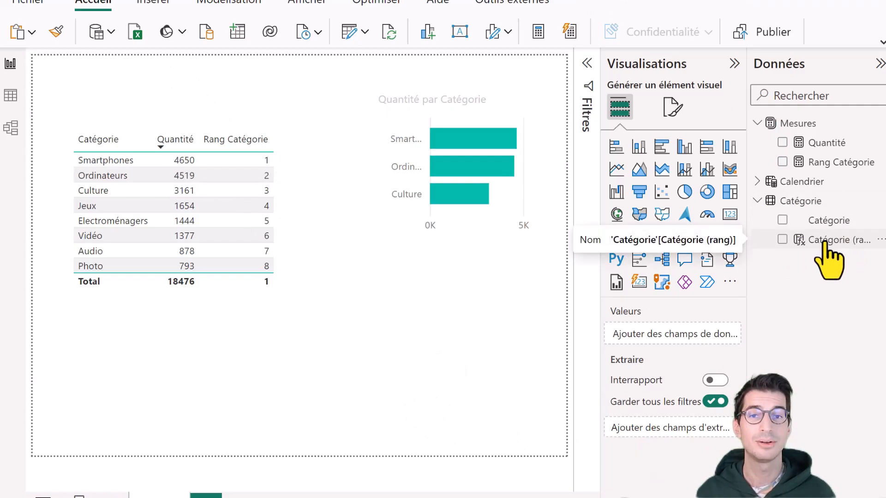
{"action": "left_click_drag", "start_coordinate": [825, 244], "coordinate": [400, 325]}
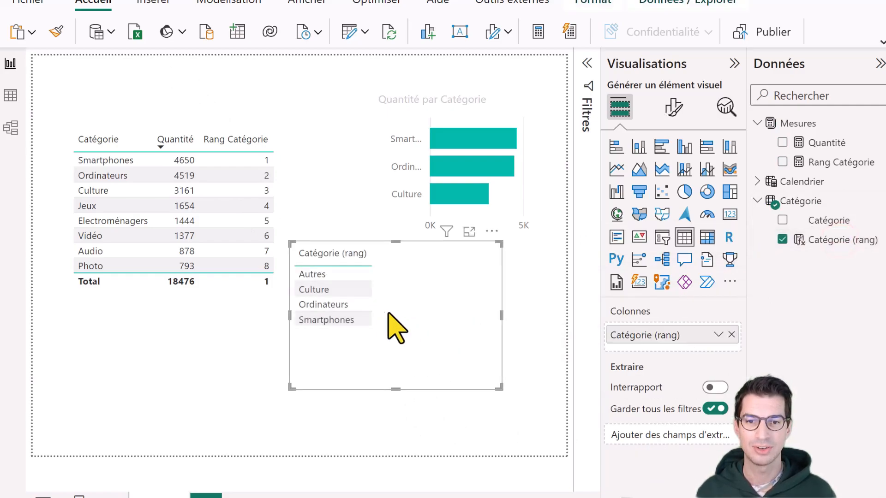
{"action": "left_click_drag", "start_coordinate": [832, 145], "coordinate": [439, 348]}
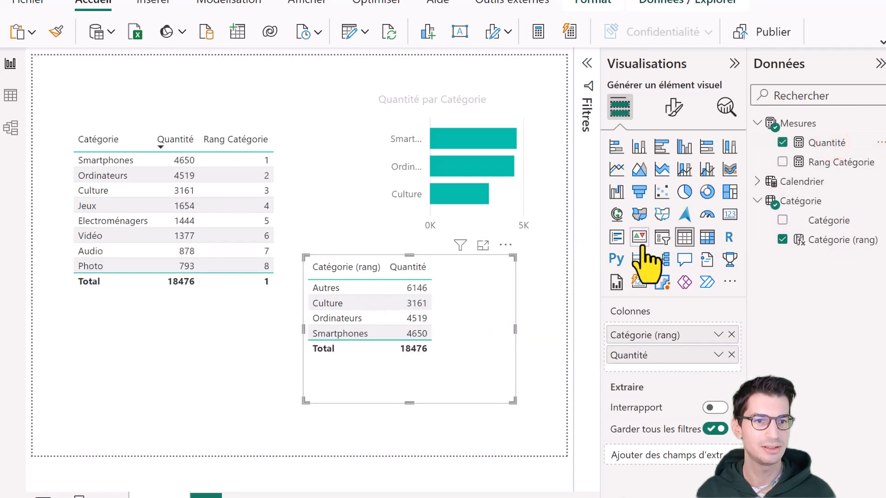
{"action": "left_click", "coordinate": [661, 147]}
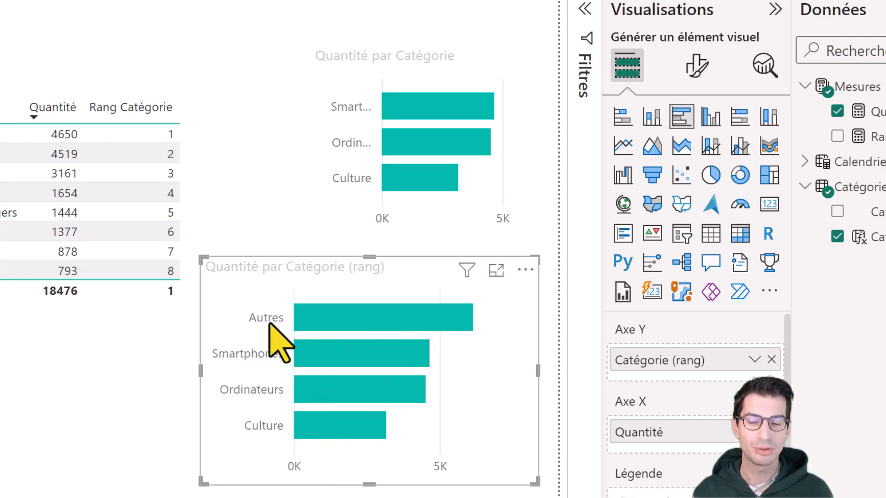
Sort the axis of the new bar chart by Catégorie (rang).
{"action": "mouse_move", "coordinate": [314, 325]}
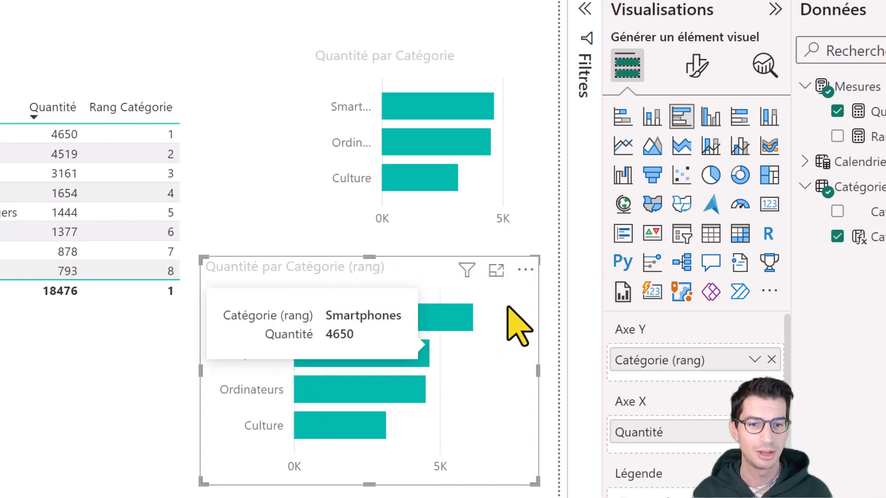
{"action": "left_click", "coordinate": [524, 272]}
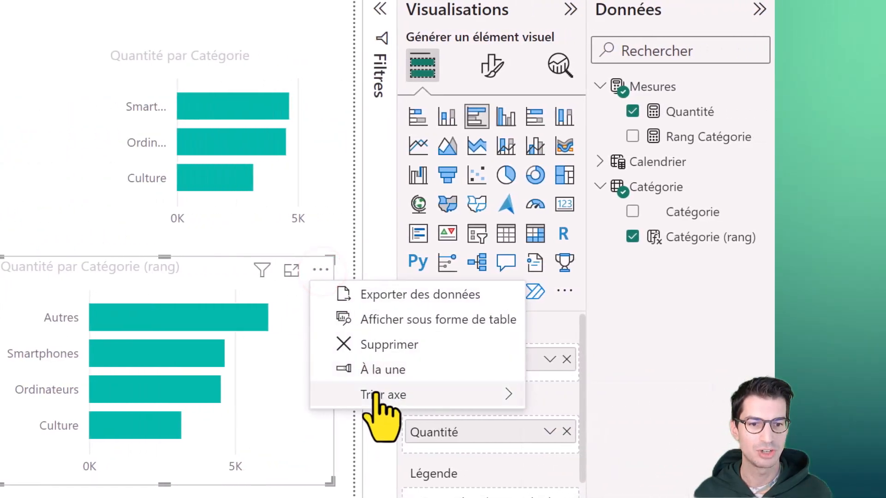
{"action": "mouse_move", "coordinate": [378, 395]}
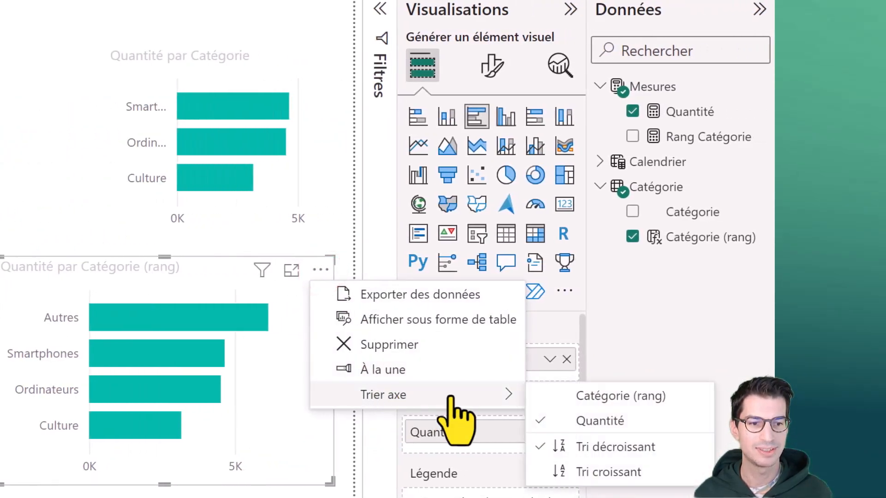
{"action": "left_click", "coordinate": [654, 396]}
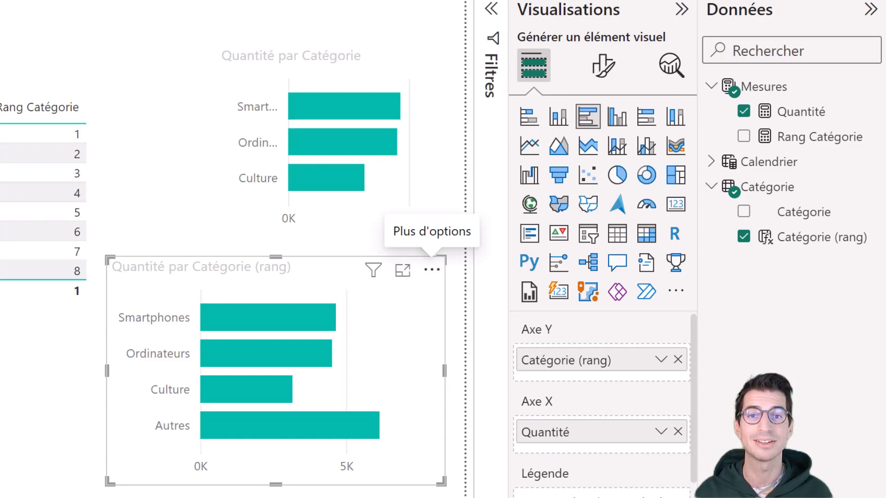
Enable Afficher tout in the new chart's bar colour formatting so each category has its own colour setting.
{"action": "left_click", "coordinate": [603, 66]}
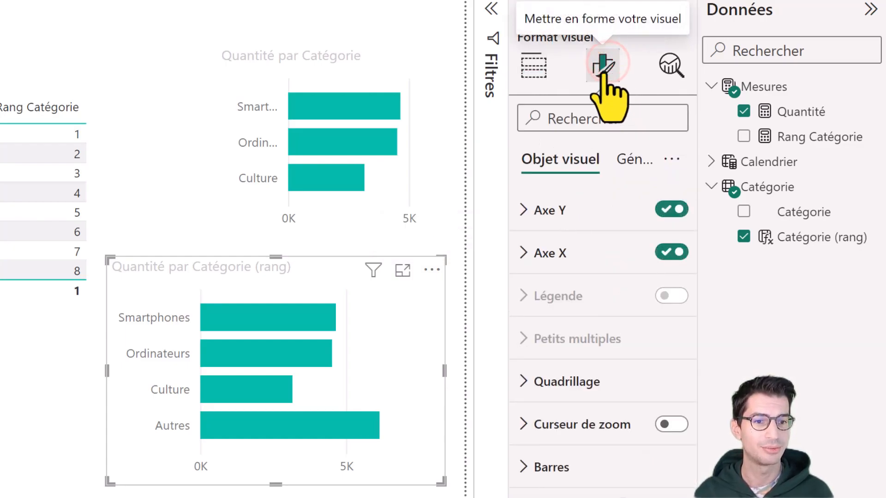
{"action": "left_click", "coordinate": [551, 467]}
{"action": "scroll", "coordinate": [599, 475], "scroll_direction": "down", "scroll_amount": 4}
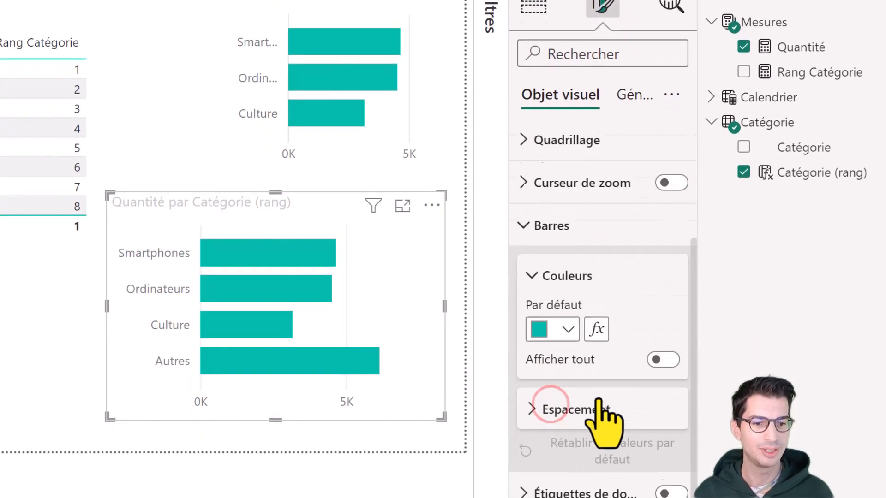
{"action": "scroll", "coordinate": [599, 406], "scroll_direction": "down", "scroll_amount": 1}
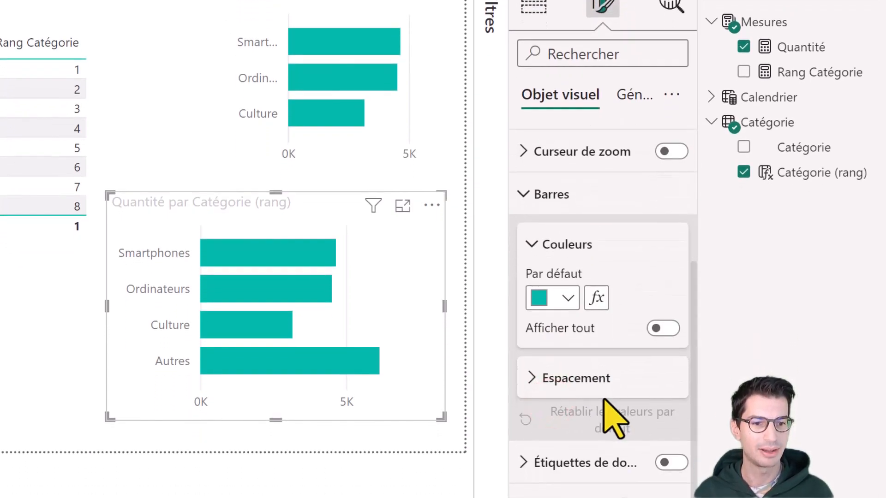
{"action": "left_click", "coordinate": [656, 328]}
{"action": "scroll", "coordinate": [660, 355], "scroll_direction": "down", "scroll_amount": 3}
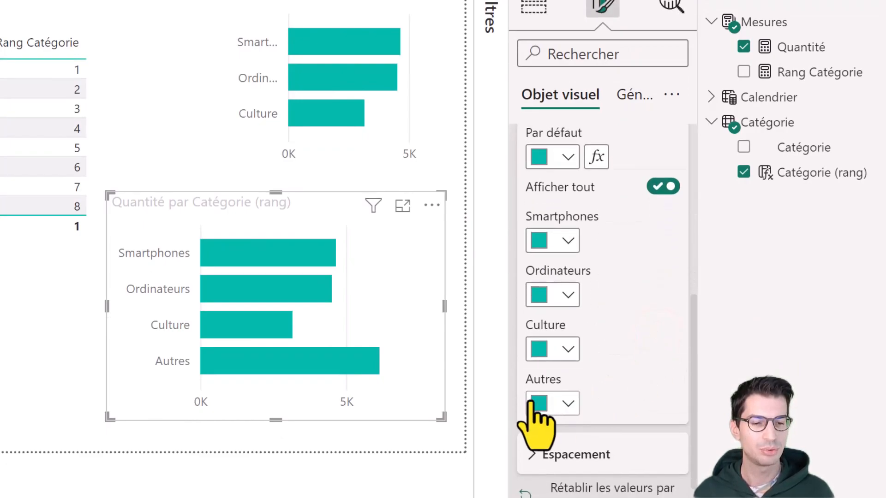
Set the colour of the Autres bar to light grey and deselect the chart.
{"action": "left_click", "coordinate": [560, 404]}
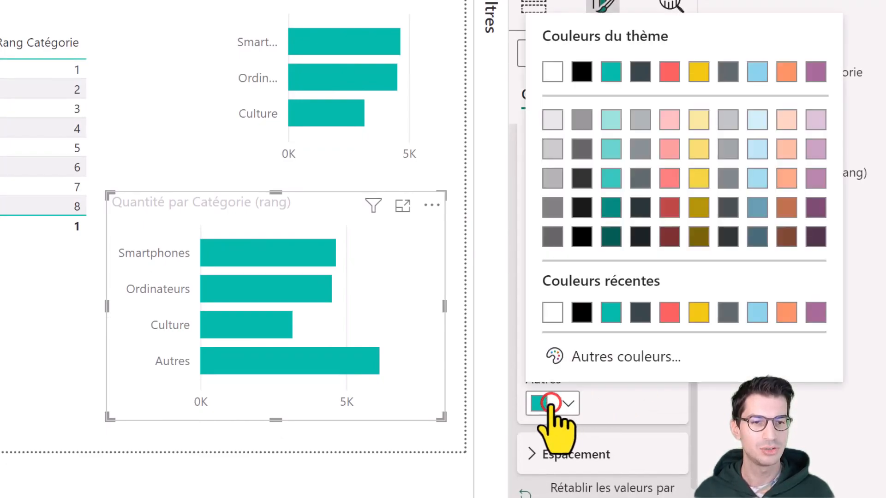
{"action": "left_click", "coordinate": [552, 119]}
{"action": "left_click", "coordinate": [575, 404]}
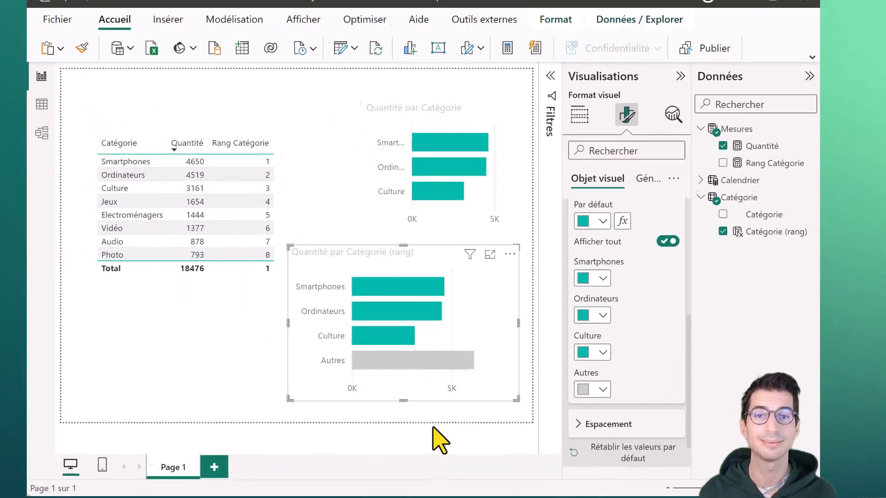
{"action": "left_click", "coordinate": [168, 405]}
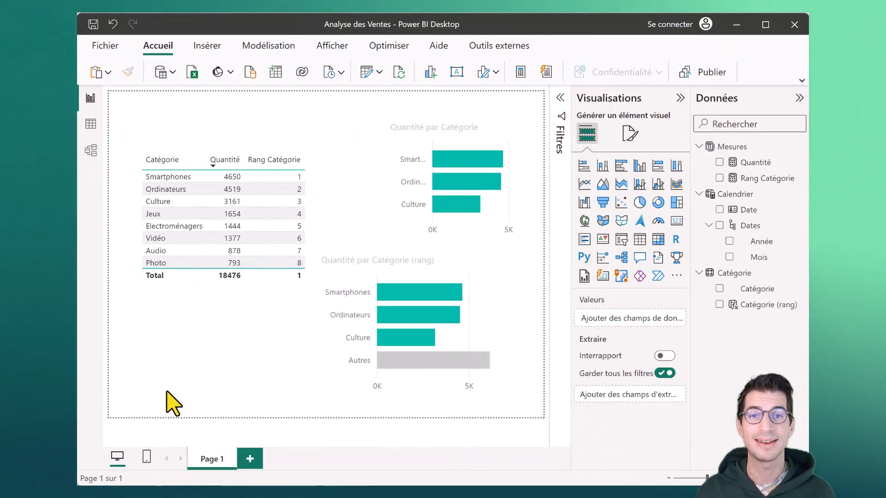